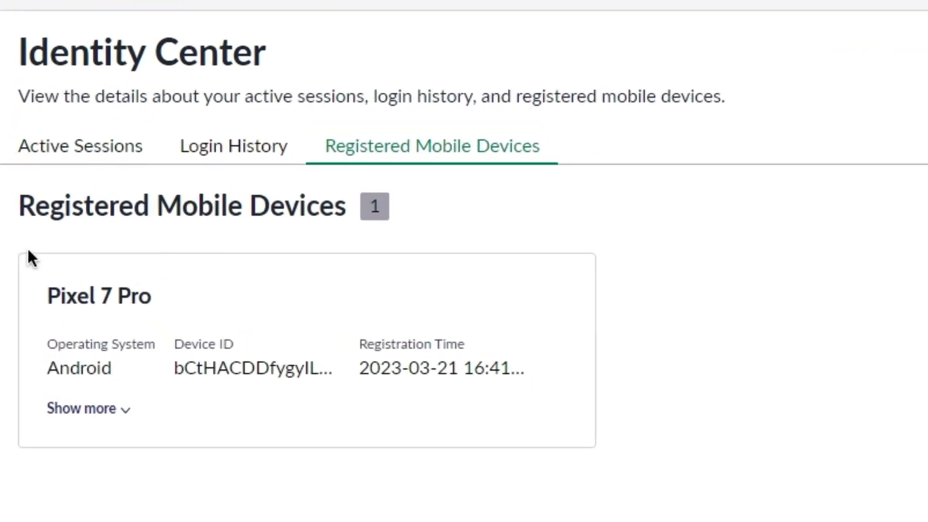
- Highlight the Registered Mobile Devices heading and frame the Pixel 7 Pro Android device card
{"action": "left_click_drag", "start_coordinate": [10, 209], "coordinate": [144, 279]}
{"action": "left_click_drag", "start_coordinate": [344, 418], "coordinate": [2, 227]}
{"action": "left_click", "coordinate": [326, 518]}
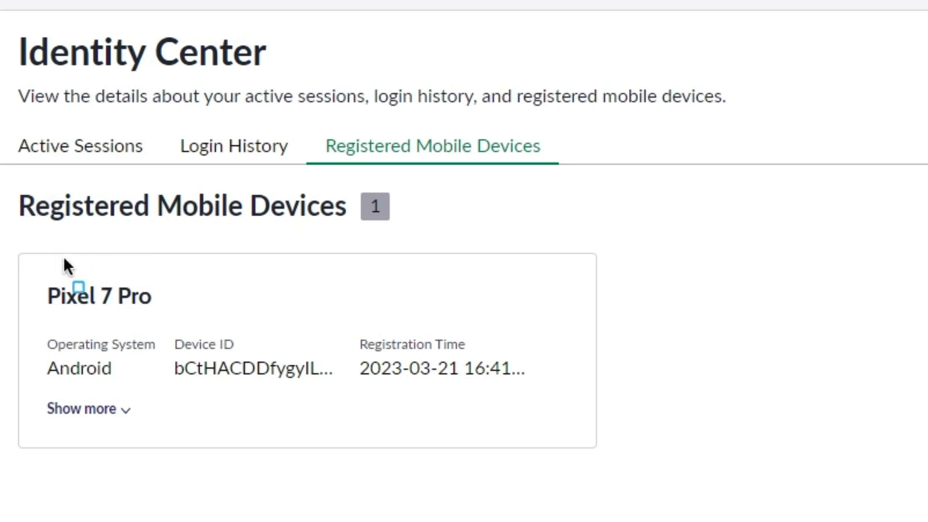
{"action": "left_click_drag", "start_coordinate": [15, 237], "coordinate": [589, 500]}
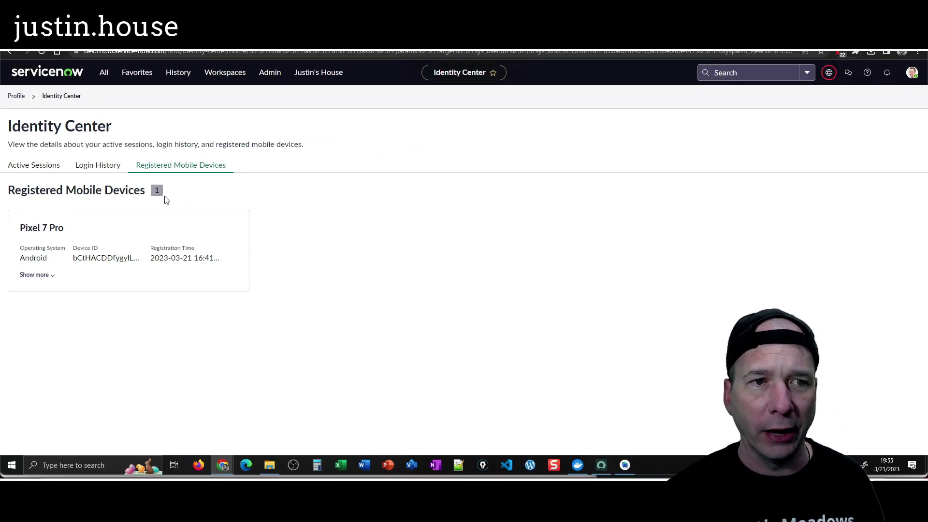
- Filter the application navigator for 'adaptive authentication'
{"action": "left_click", "coordinate": [106, 74]}
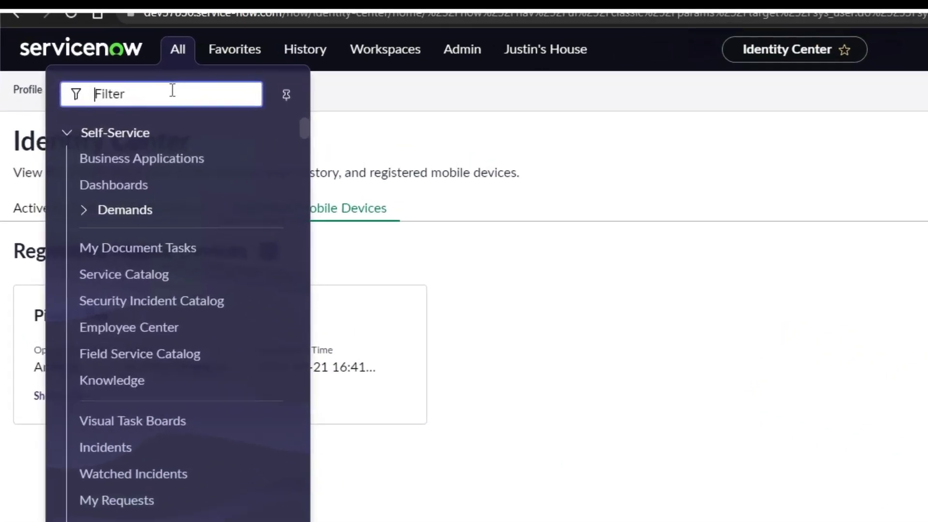
{"action": "type", "text": "authentic"}
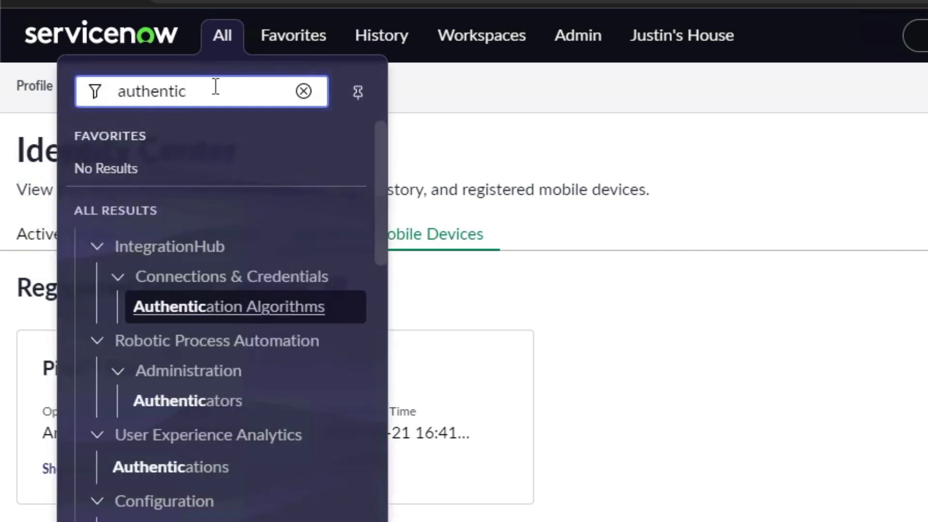
{"action": "key", "text": "BackSpace"}
{"action": "key", "text": "BackSpace"}
{"action": "key", "text": "BackSpace"}
{"action": "key", "text": "BackSpace"}
{"action": "key", "text": "BackSpace"}
{"action": "key", "text": "BackSpace"}
{"action": "key", "text": "BackSpace"}
{"action": "key", "text": "BackSpace"}
{"action": "type", "text": "da"}
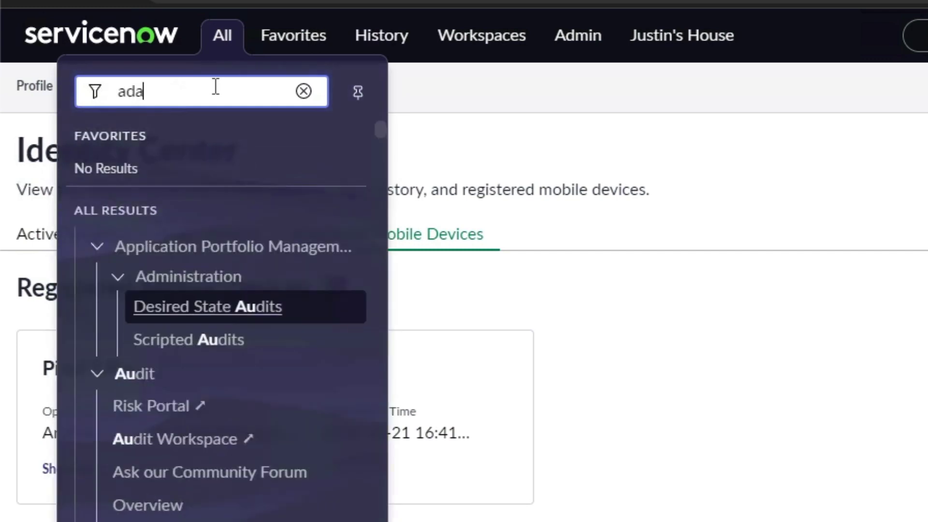
{"action": "type", "text": "ptive authentication"}
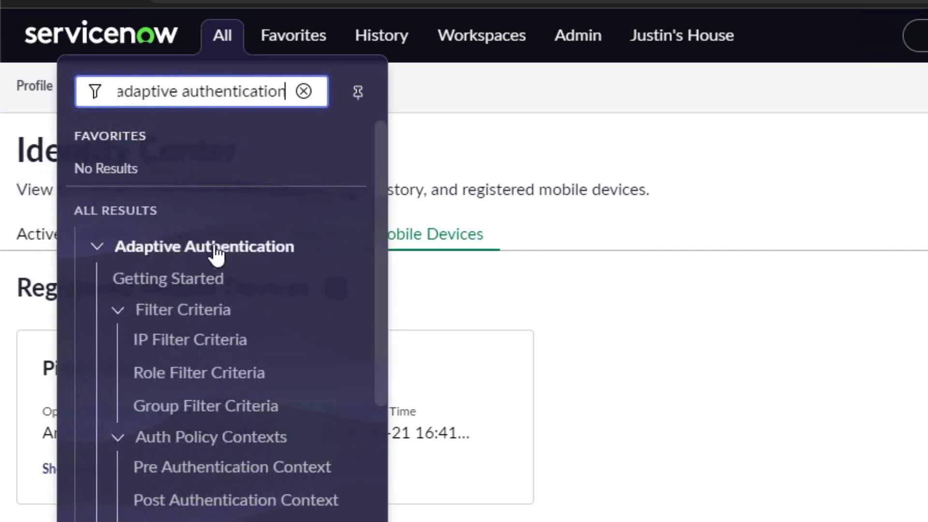
{"action": "scroll", "coordinate": [280, 261], "scroll_direction": "down", "scroll_amount": 4}
{"action": "scroll", "coordinate": [259, 265], "scroll_direction": "up", "scroll_amount": 4}
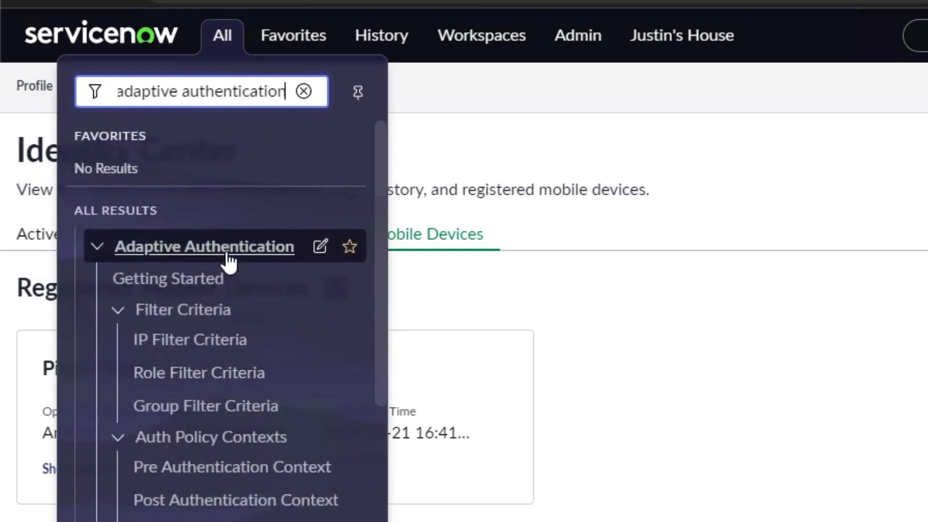
{"action": "scroll", "coordinate": [228, 264], "scroll_direction": "down", "scroll_amount": 4}
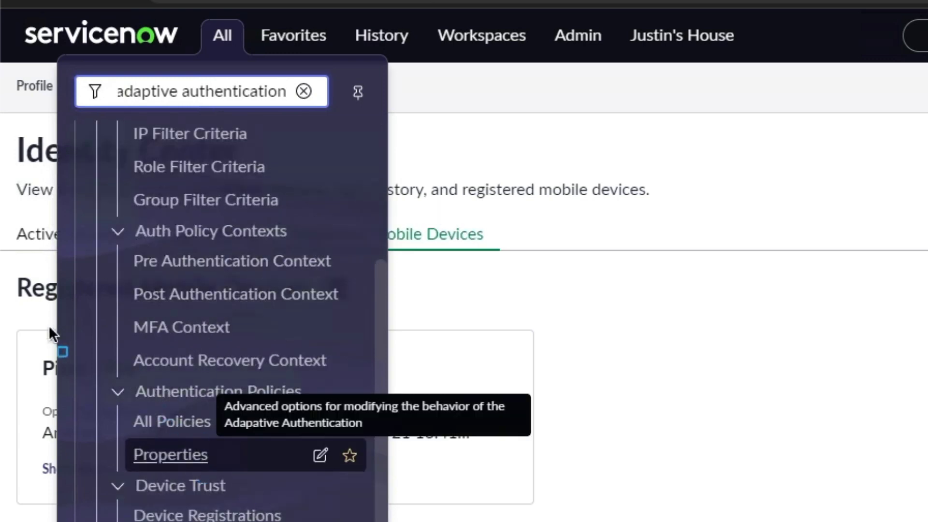
- Open Authentication Policies > Properties to view the Adaptive Authentication settings
{"action": "mouse_move", "coordinate": [58, 360]}
{"action": "left_mouse_down"}
{"action": "mouse_move", "coordinate": [368, 481]}
{"action": "mouse_move", "coordinate": [418, 480]}
{"action": "left_mouse_up"}
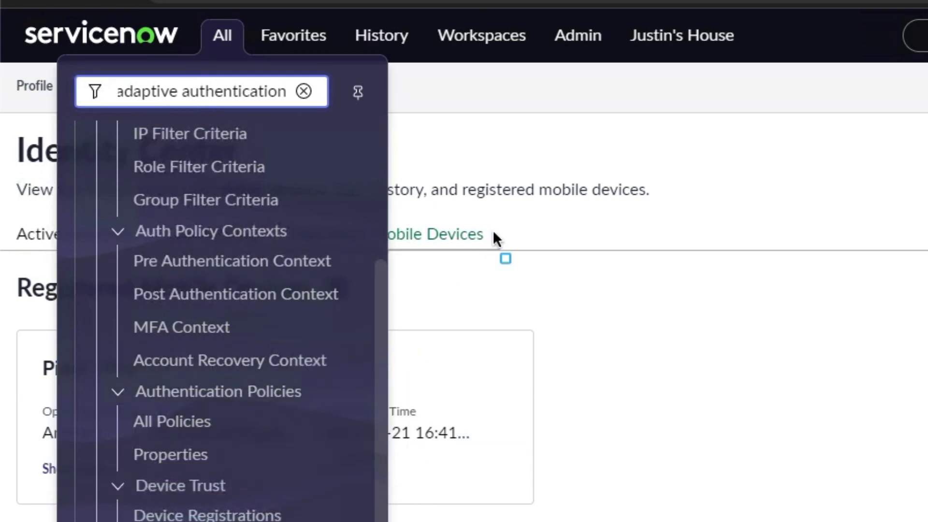
{"action": "mouse_move", "coordinate": [69, 377]}
{"action": "left_mouse_down"}
{"action": "mouse_move", "coordinate": [317, 464]}
{"action": "mouse_move", "coordinate": [358, 468]}
{"action": "left_mouse_up"}
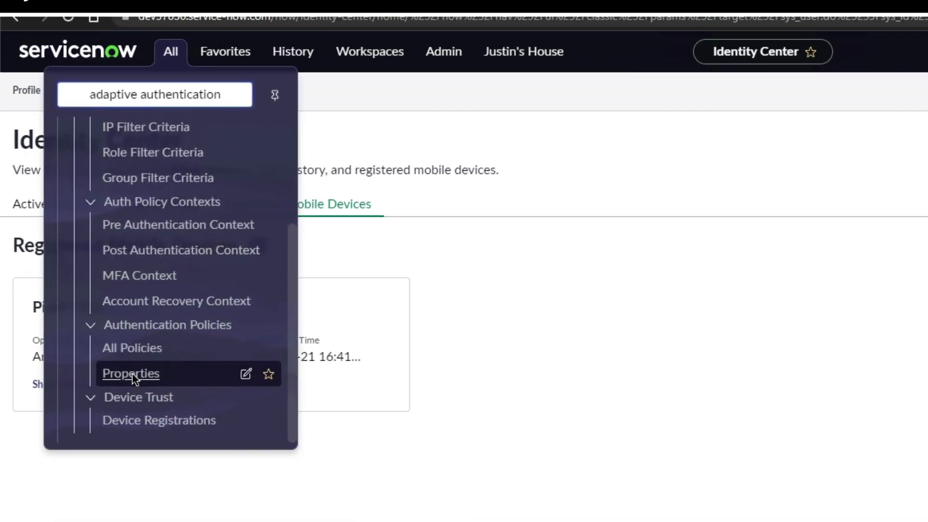
{"action": "left_click", "coordinate": [132, 372]}
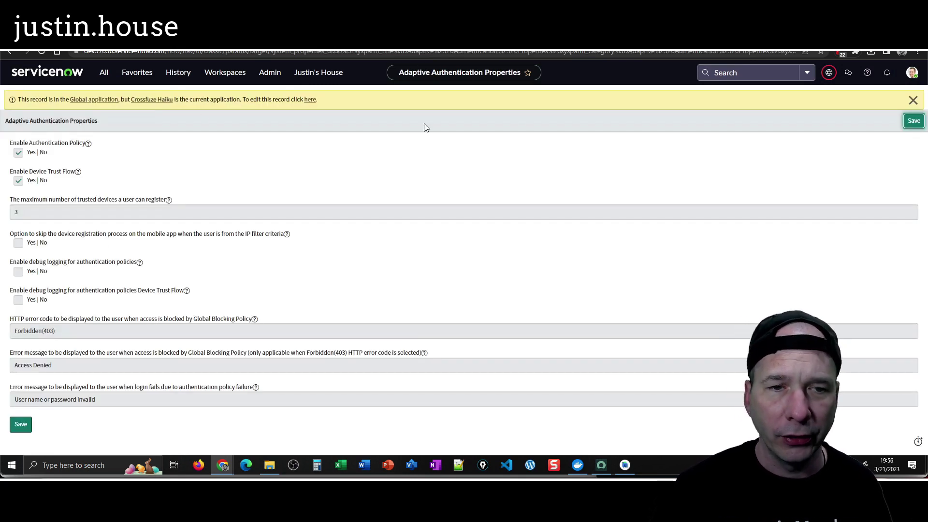
- Switch the application scope to Global from the scope picker
{"action": "left_click", "coordinate": [828, 73]}
{"action": "left_click", "coordinate": [820, 98]}
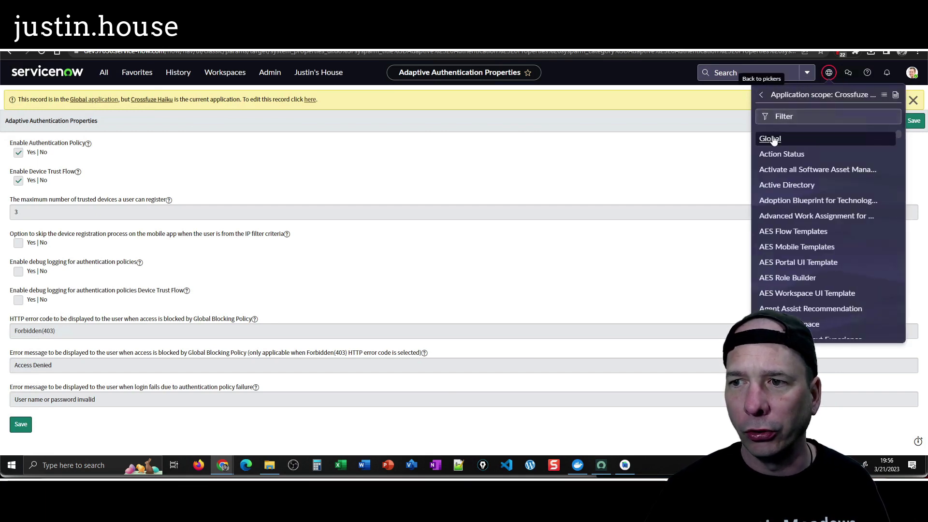
{"action": "left_click", "coordinate": [772, 139]}
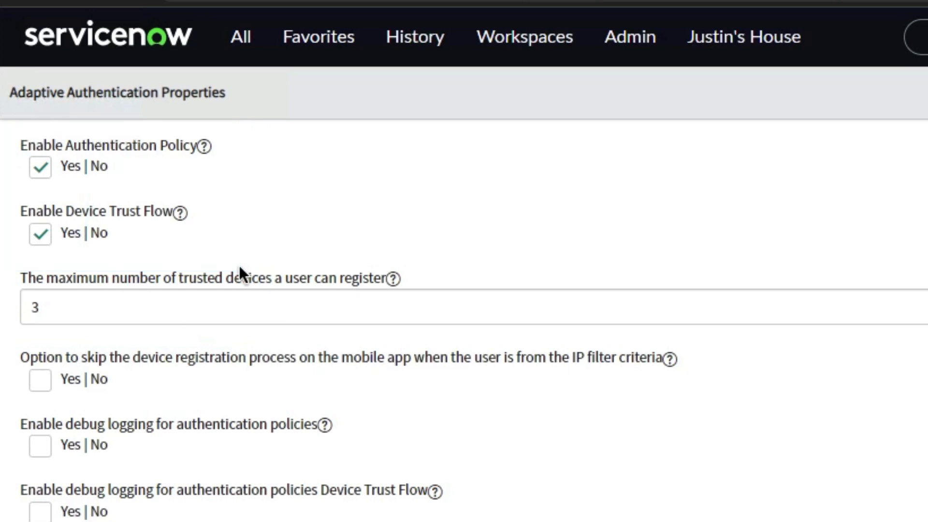
- Filter the navigator for 'adaptive authentication' and open Auth Policy Contexts > Pre Authentication Context
{"action": "left_click", "coordinate": [243, 40]}
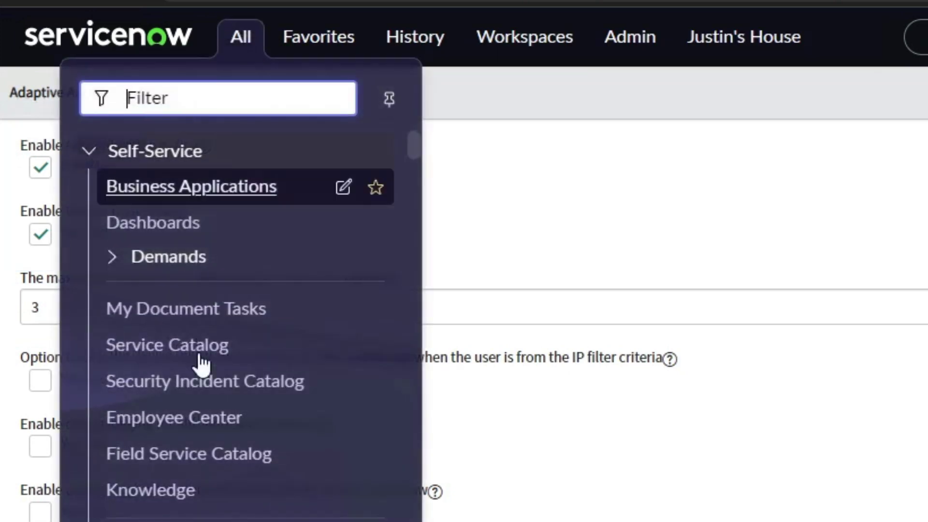
{"action": "scroll", "coordinate": [209, 449], "scroll_direction": "down", "scroll_amount": 4}
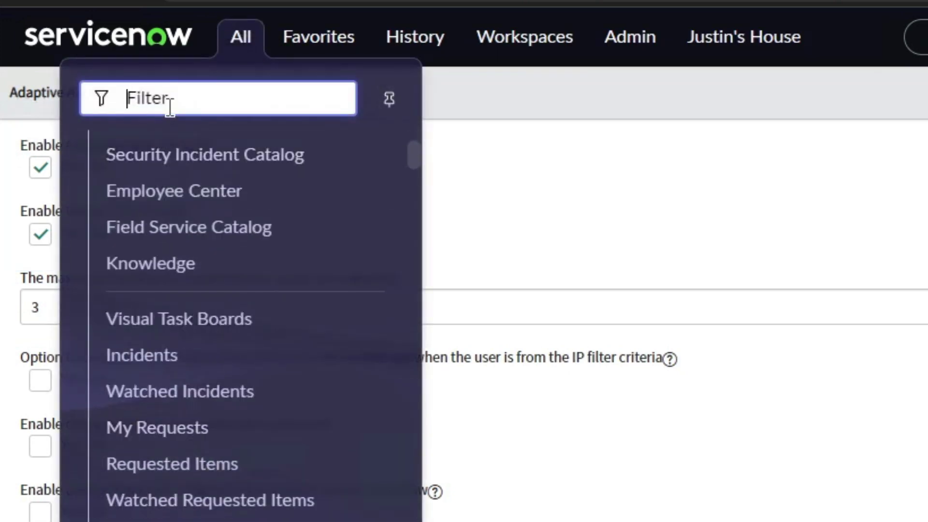
{"action": "type", "text": "adaptive authentication"}
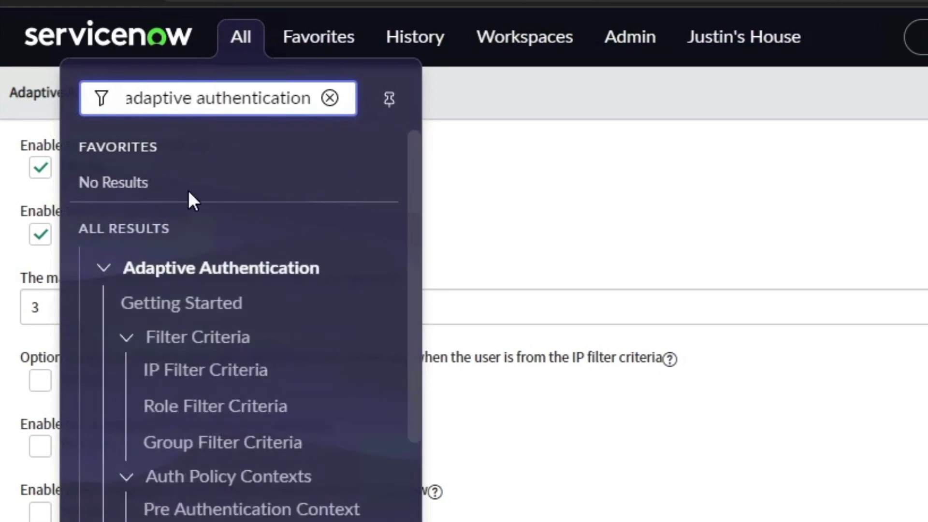
{"action": "scroll", "coordinate": [202, 347], "scroll_direction": "down", "scroll_amount": 4}
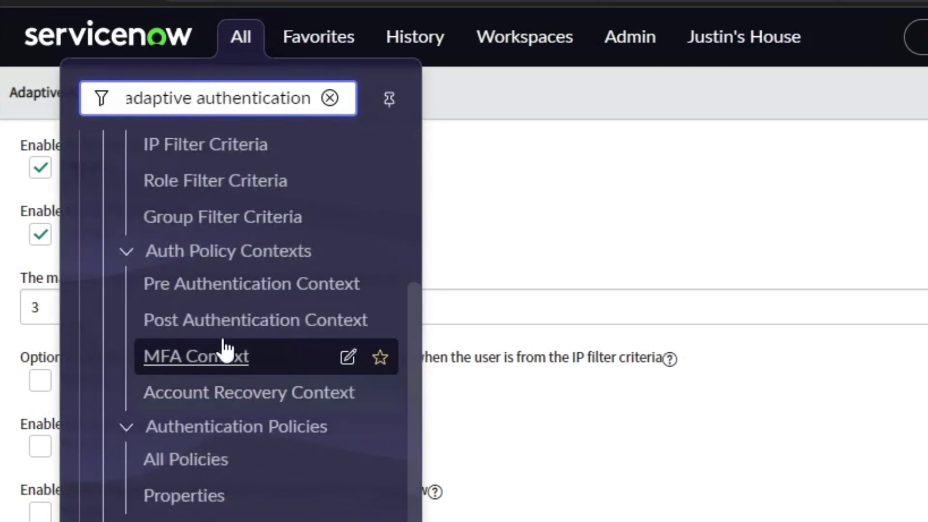
{"action": "left_click", "coordinate": [239, 283]}
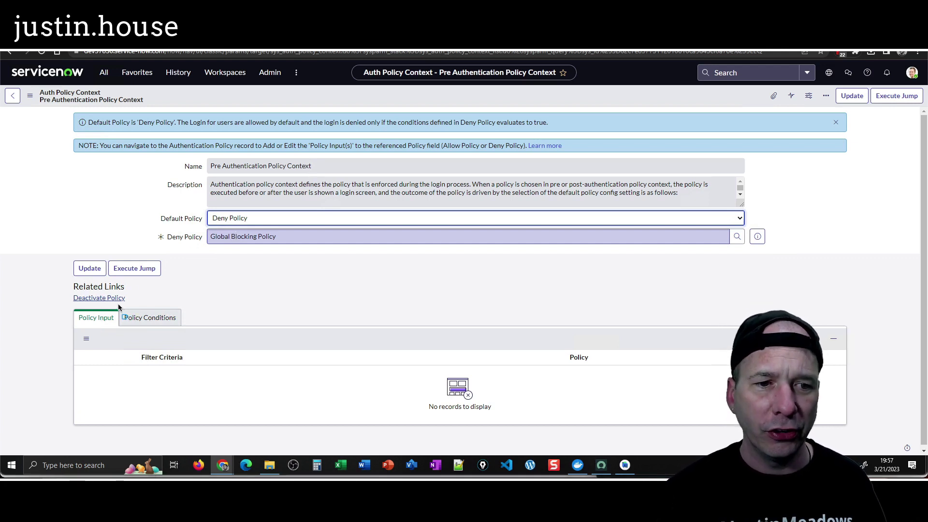
{"action": "left_click", "coordinate": [193, 327]}
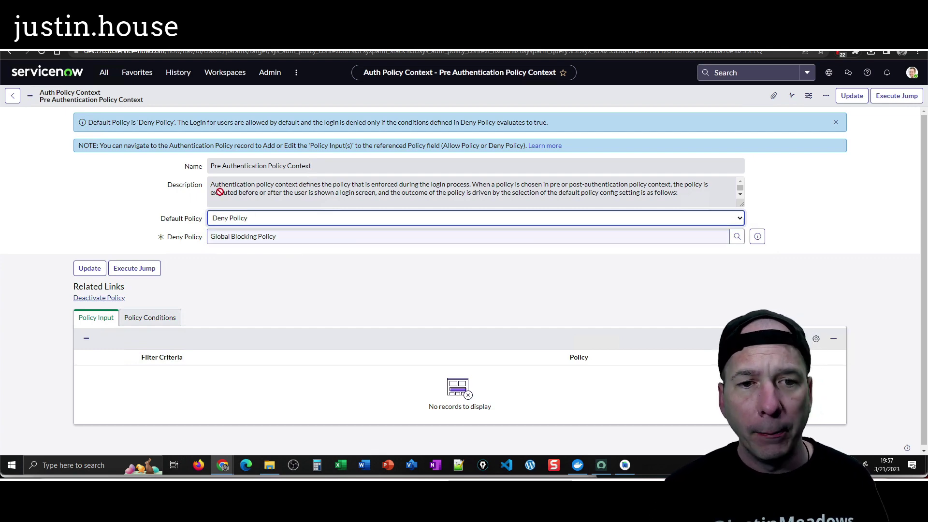
{"action": "mouse_move", "coordinate": [184, 220]}
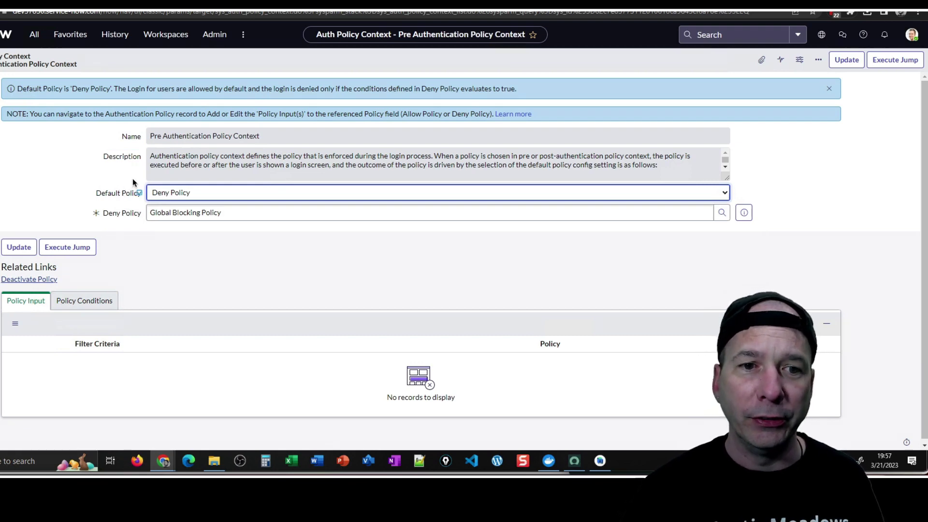
{"action": "left_click_drag", "start_coordinate": [135, 182], "coordinate": [210, 208]}
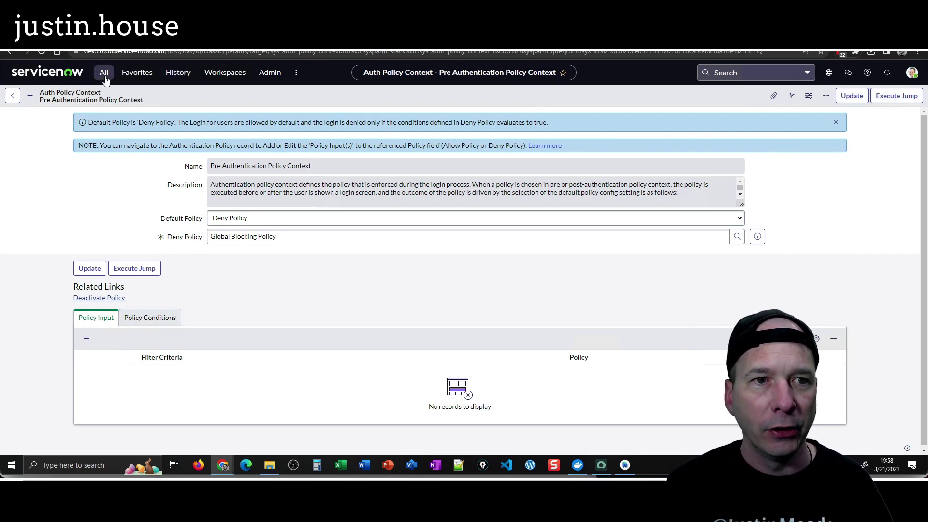
- Clear the 'adaptive authentication' navigator filter and open Self-Service > My Profile
{"action": "left_click", "coordinate": [105, 73]}
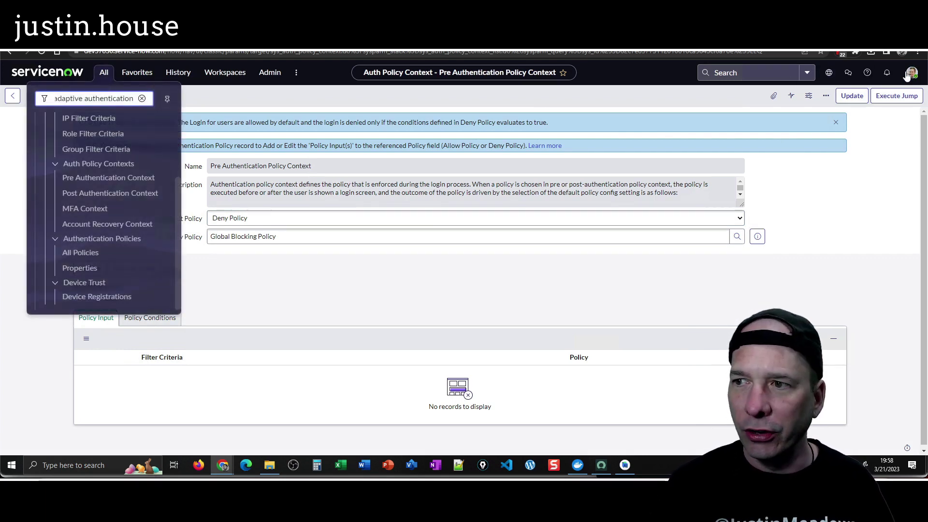
{"action": "left_click", "coordinate": [785, 74]}
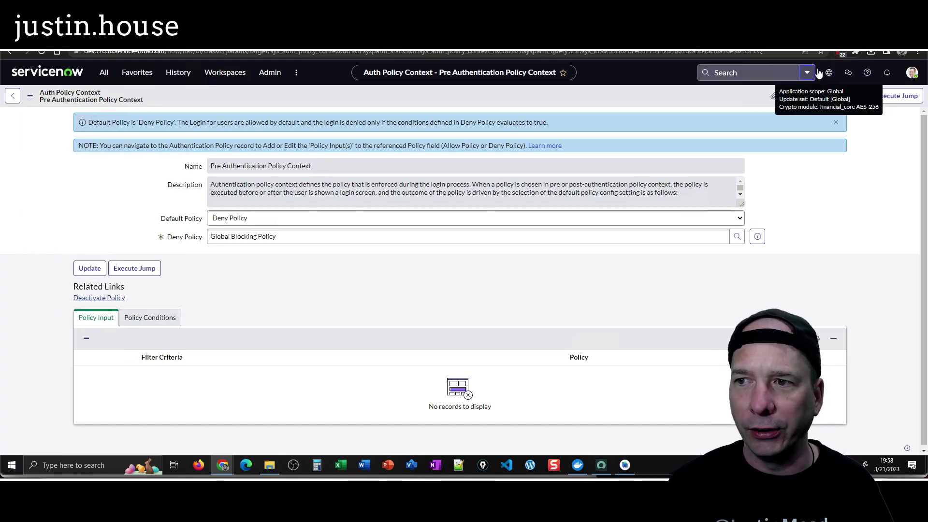
{"action": "left_click", "coordinate": [821, 72]}
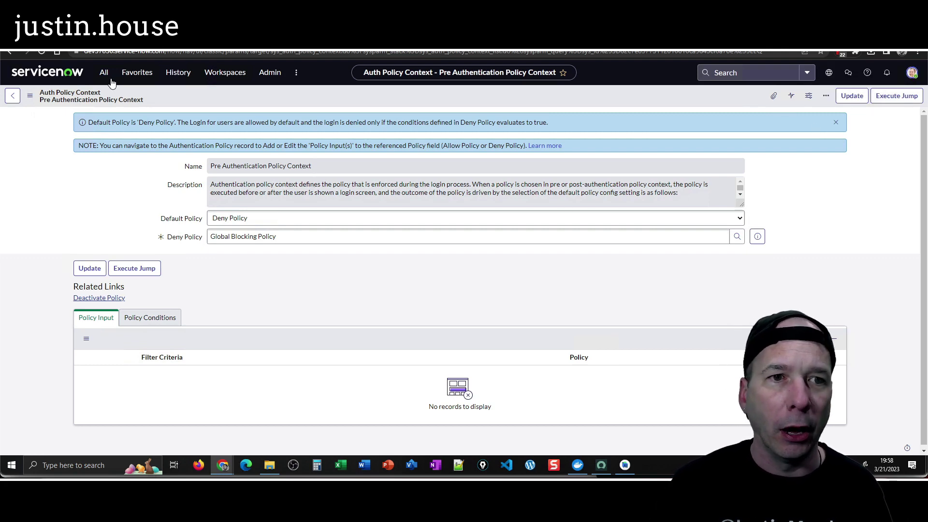
{"action": "left_click", "coordinate": [104, 72]}
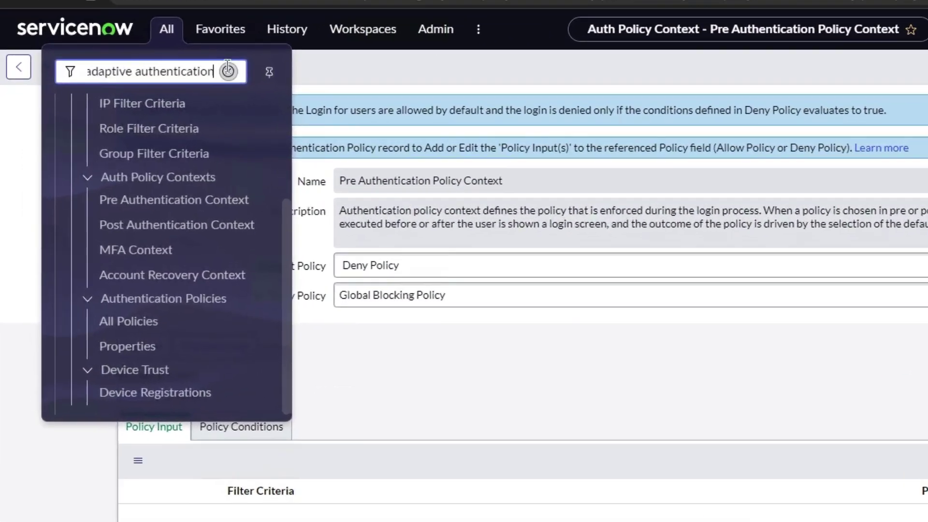
{"action": "left_click", "coordinate": [228, 71]}
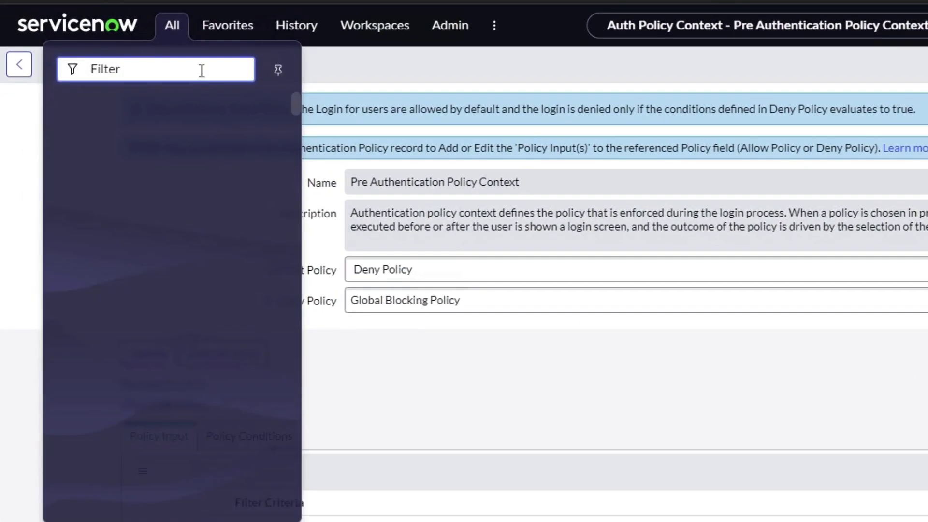
{"action": "scroll", "coordinate": [132, 280], "scroll_direction": "down", "scroll_amount": 10}
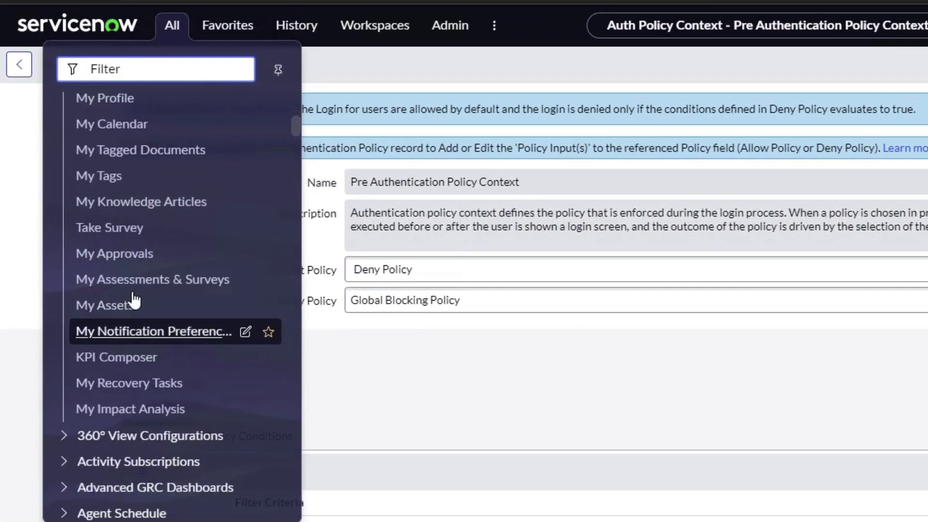
{"action": "scroll", "coordinate": [124, 225], "scroll_direction": "up", "scroll_amount": 3}
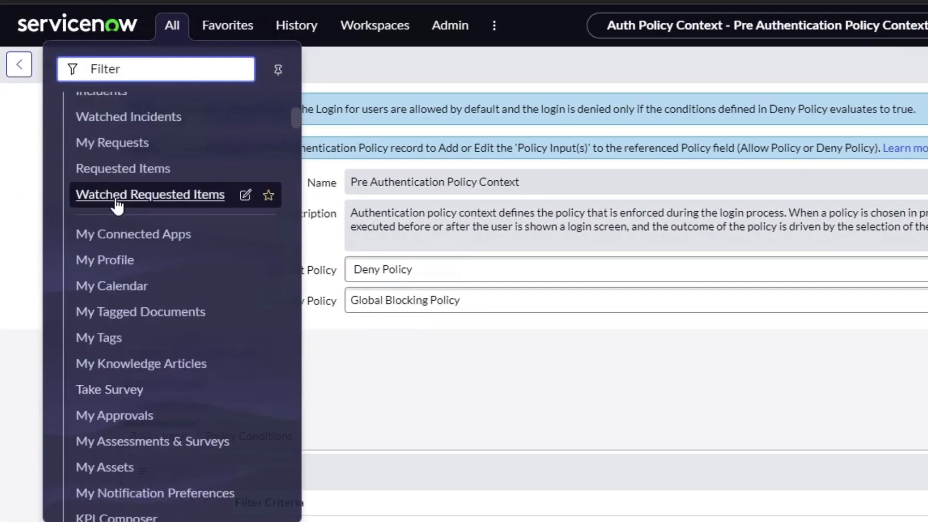
{"action": "left_click", "coordinate": [120, 267]}
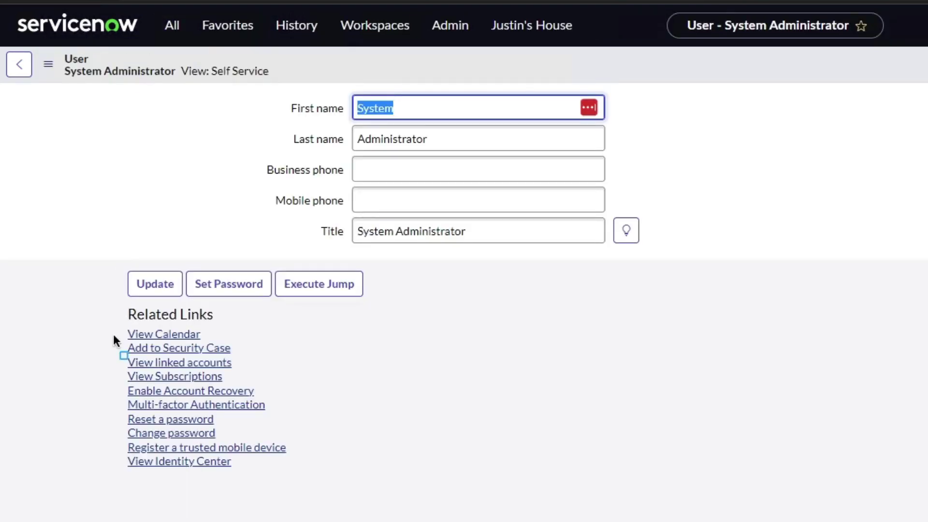
- Open the 'Register a trusted mobile device' related link from the profile
{"action": "left_click_drag", "start_coordinate": [107, 431], "coordinate": [300, 466]}
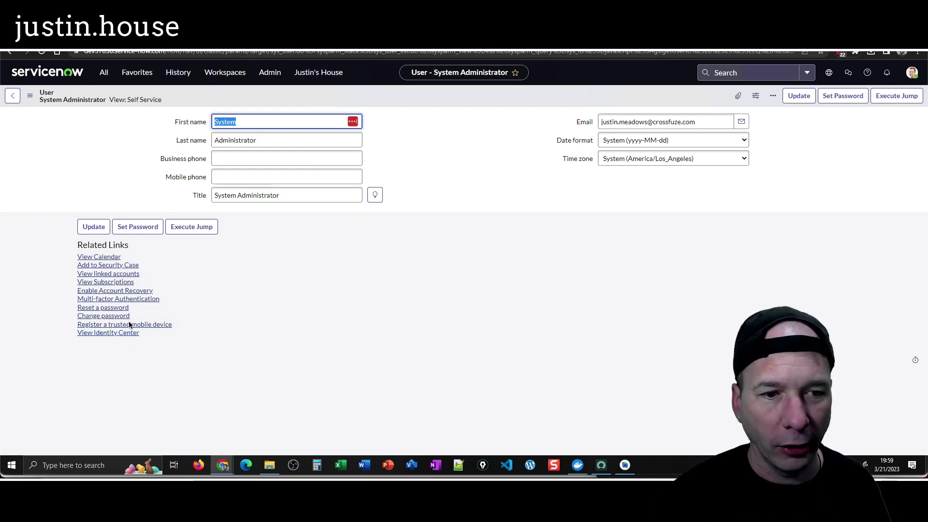
{"action": "left_click", "coordinate": [129, 327]}
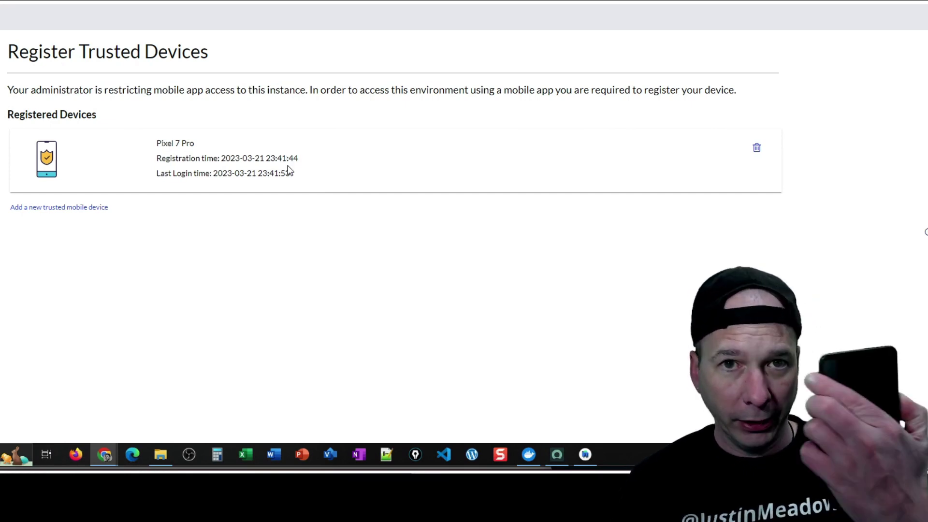
- Choose 'Add a new trusted mobile device' to display the registration QR code
{"action": "left_click", "coordinate": [82, 208]}
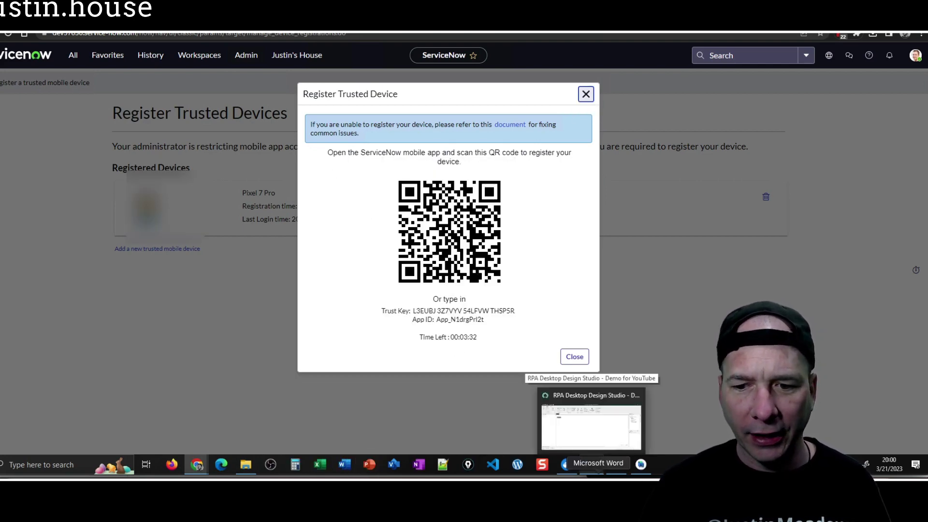
- Bring the emulator's Extended Controls and then the emulated phone to the front
{"action": "left_click", "coordinate": [639, 464]}
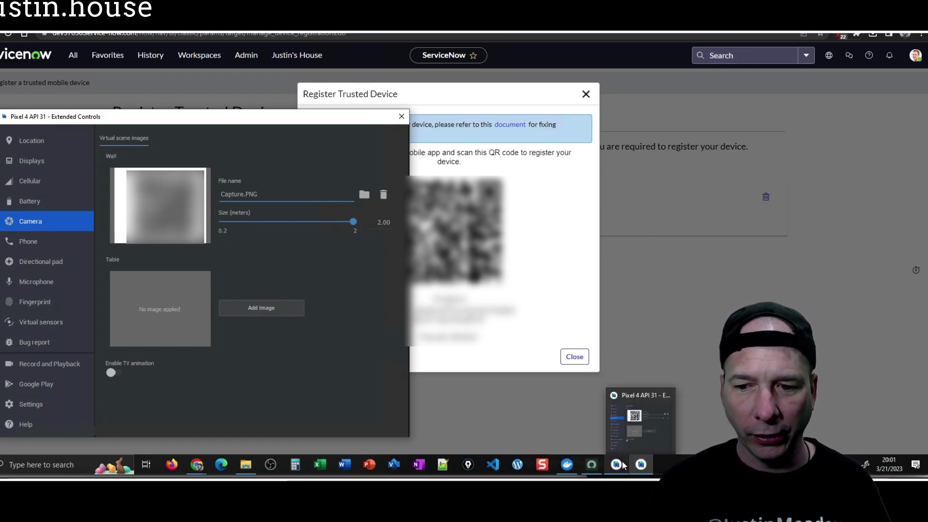
{"action": "mouse_move", "coordinate": [622, 465]}
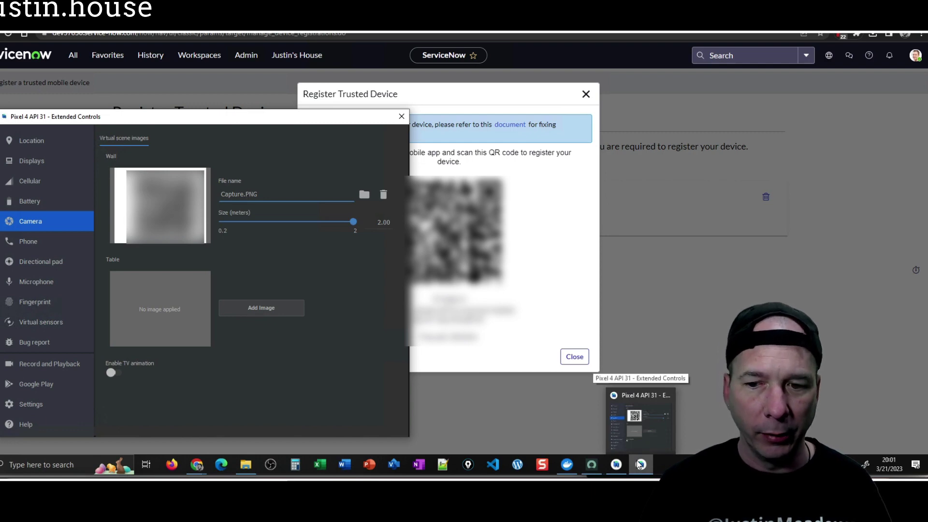
{"action": "left_click", "coordinate": [639, 464]}
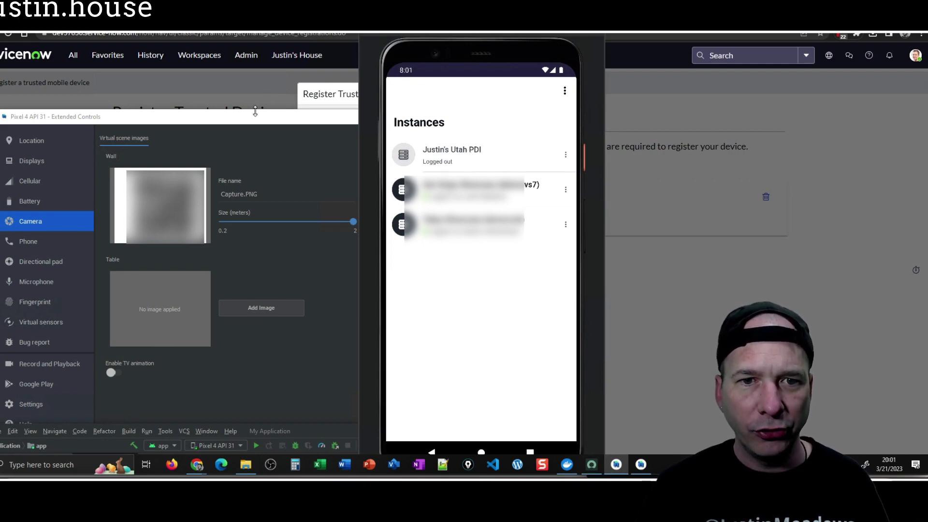
- Close the Extended Controls window and open the logged-out instance in the phone's Instances list
{"action": "left_click_drag", "start_coordinate": [255, 118], "coordinate": [253, 135]}
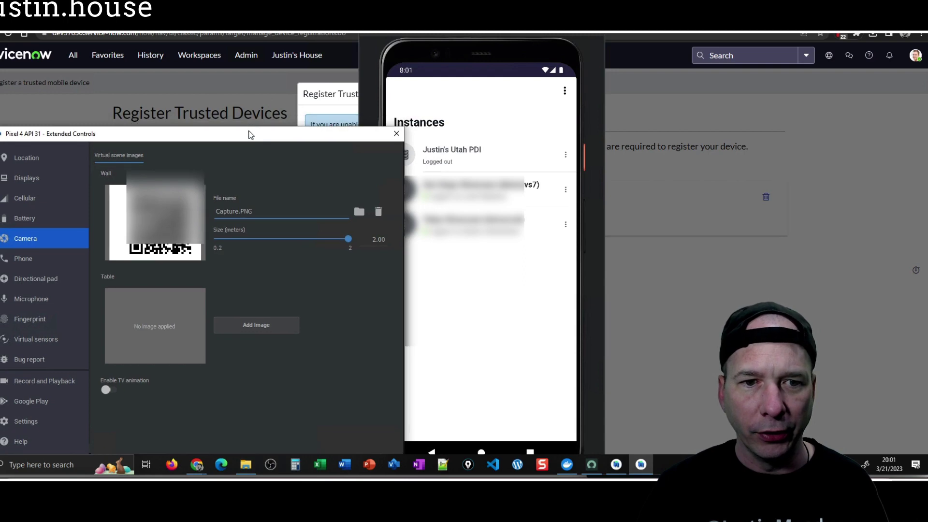
{"action": "left_click", "coordinate": [398, 132]}
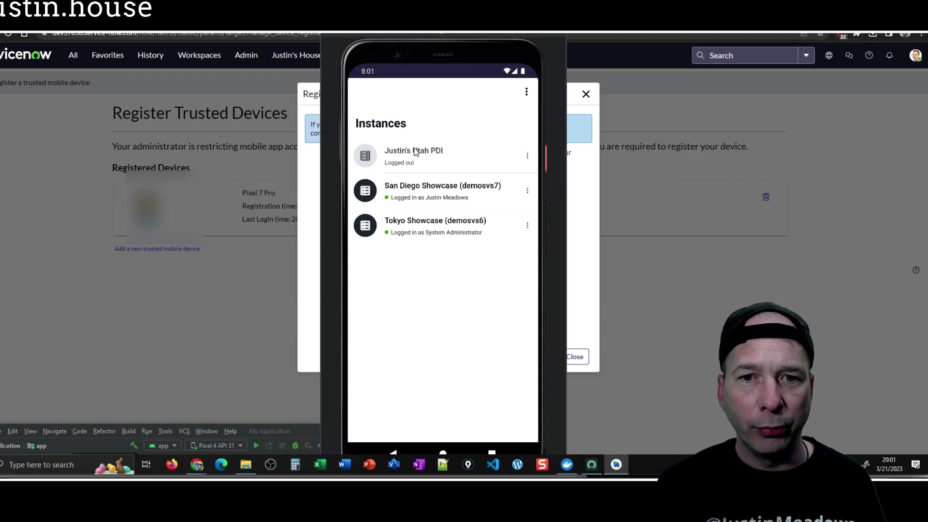
{"action": "left_click", "coordinate": [415, 151]}
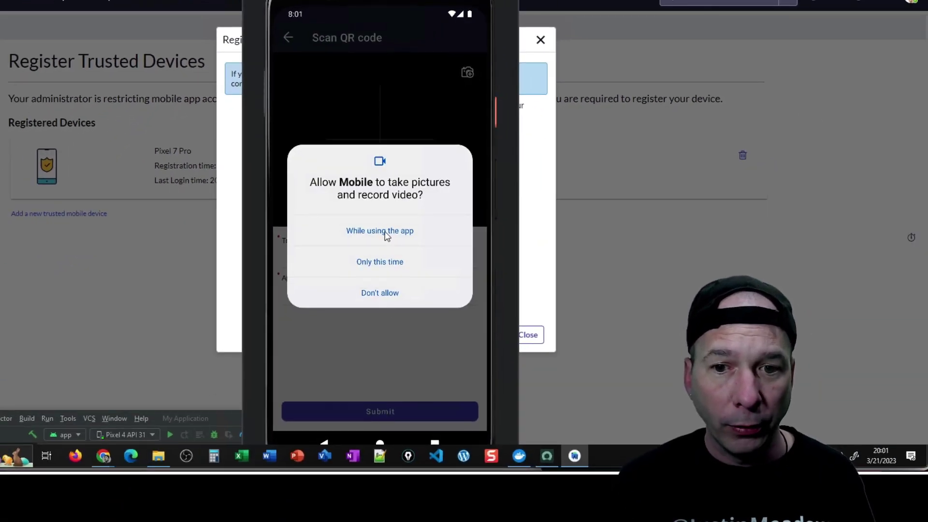
- Allow the ServiceNow app to use the camera 'While using the app'
{"action": "left_click", "coordinate": [385, 232]}
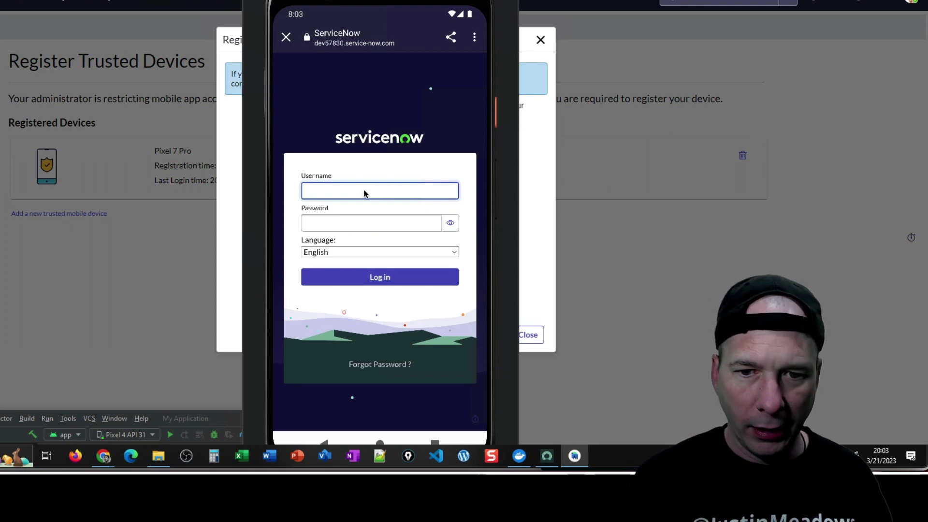
- Sign in on the phone's login form with user name 'admin' and the account password
{"action": "type", "text": "adm"}
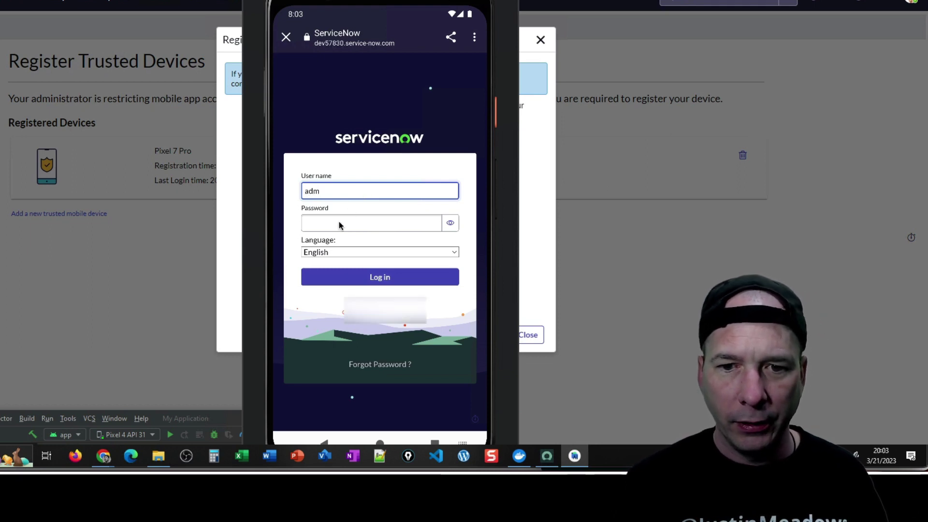
{"action": "left_click", "coordinate": [338, 222]}
{"action": "type", "text": "in"}
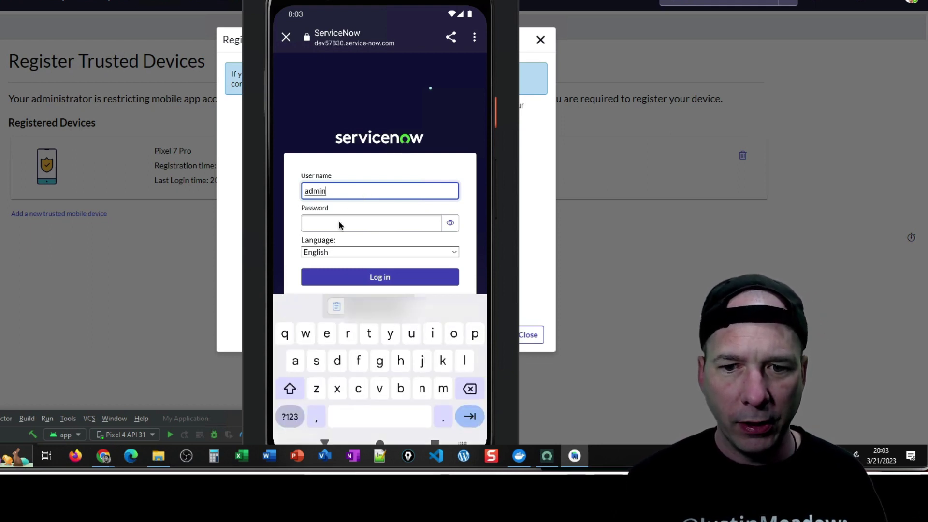
{"action": "left_click", "coordinate": [339, 223]}
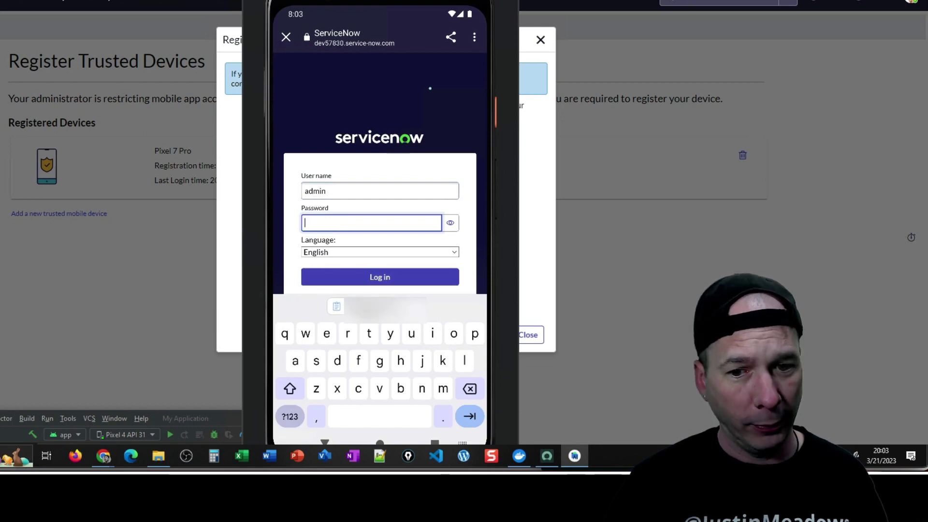
{"action": "key", "text": "ctrl+v"}
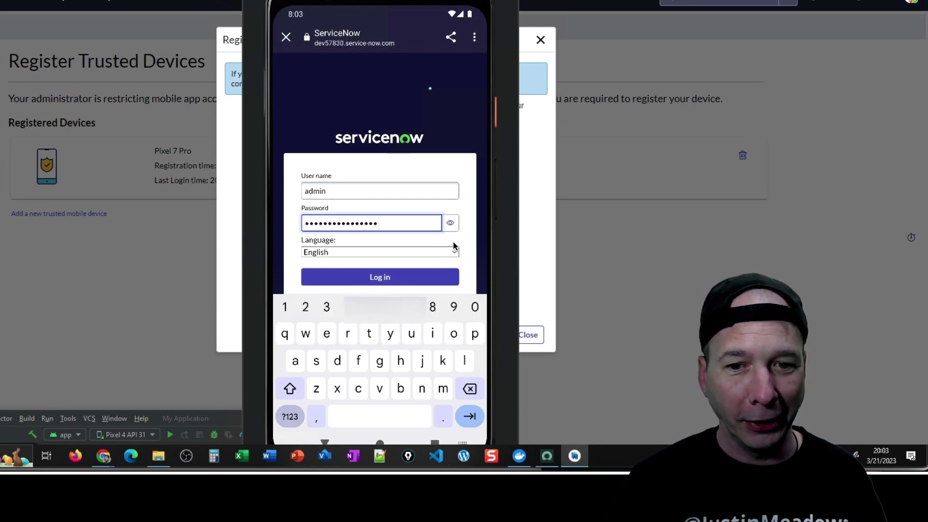
{"action": "left_click", "coordinate": [389, 274]}
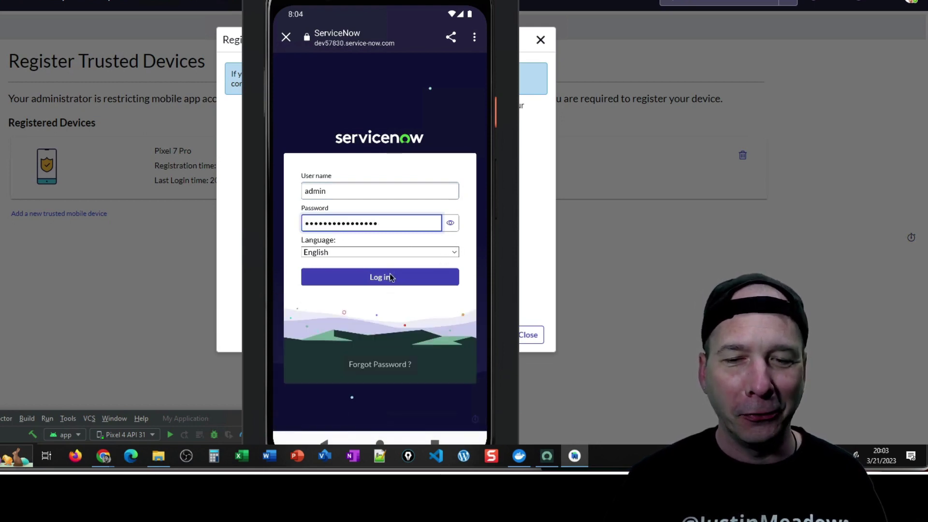
{"action": "left_click", "coordinate": [390, 277]}
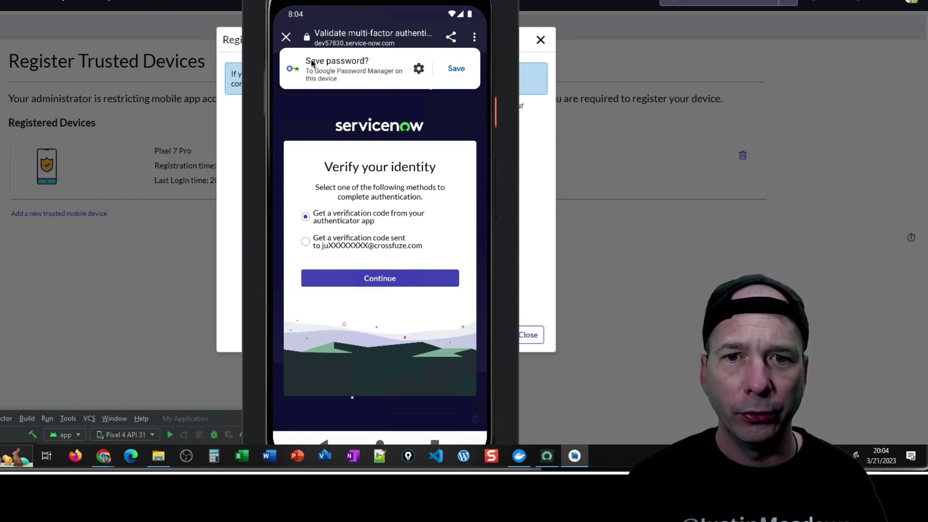
- Skip saving the password, verify with the authenticator-app code, then launch the ServiceNow Mobile app
{"action": "left_click_drag", "start_coordinate": [312, 62], "coordinate": [443, 75]}
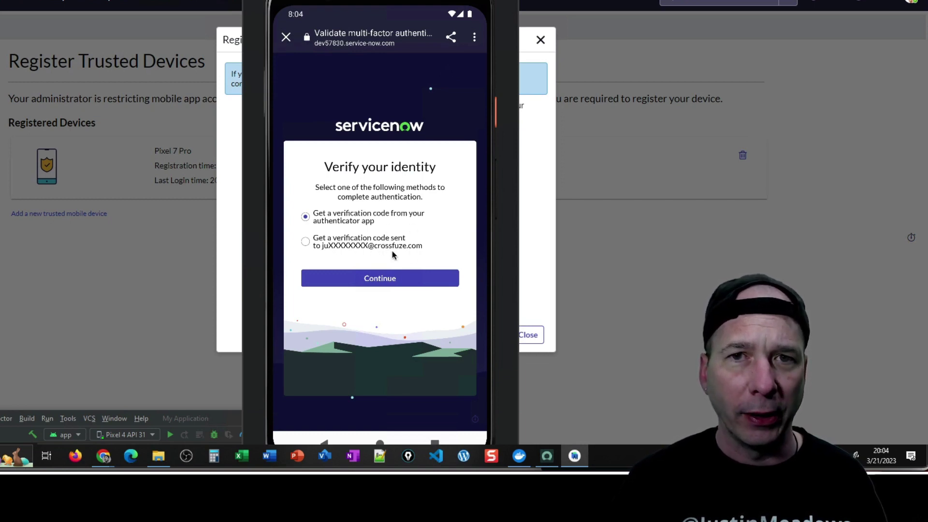
{"action": "left_click", "coordinate": [375, 279]}
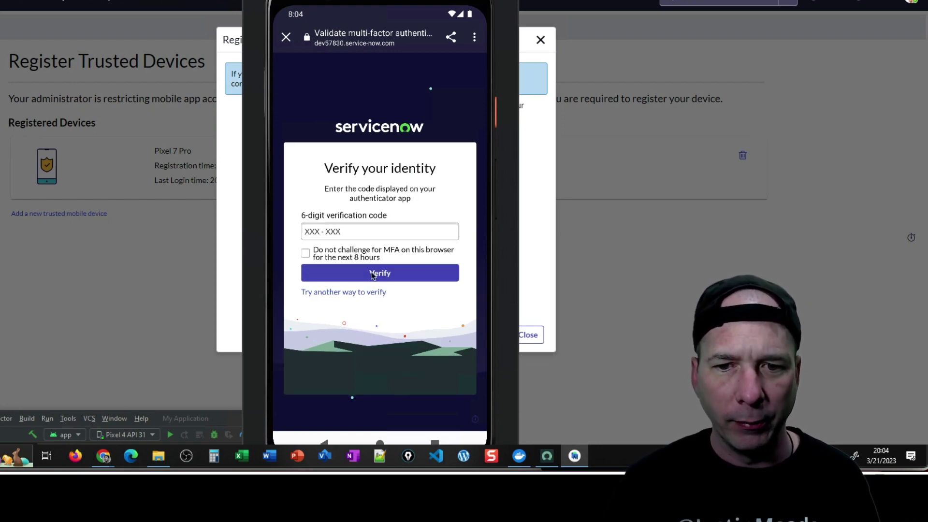
{"action": "left_click", "coordinate": [321, 230]}
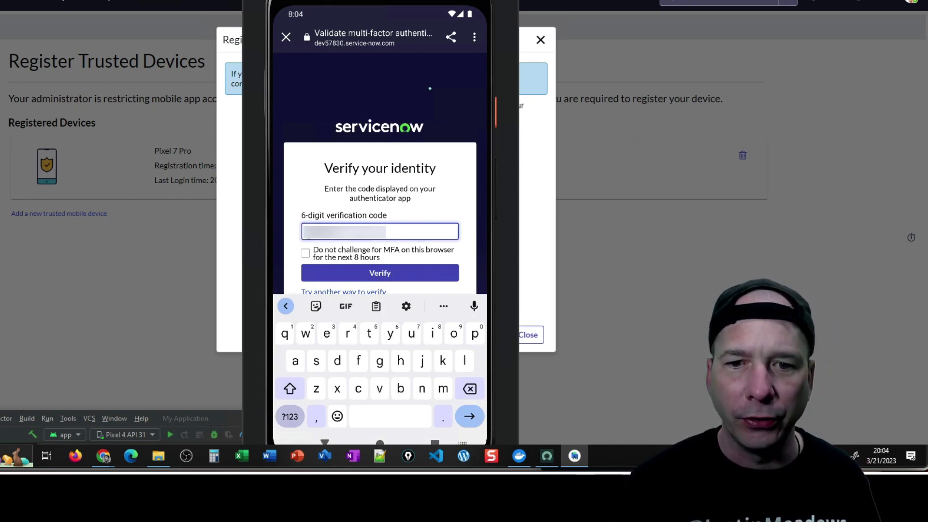
{"action": "left_click", "coordinate": [355, 271]}
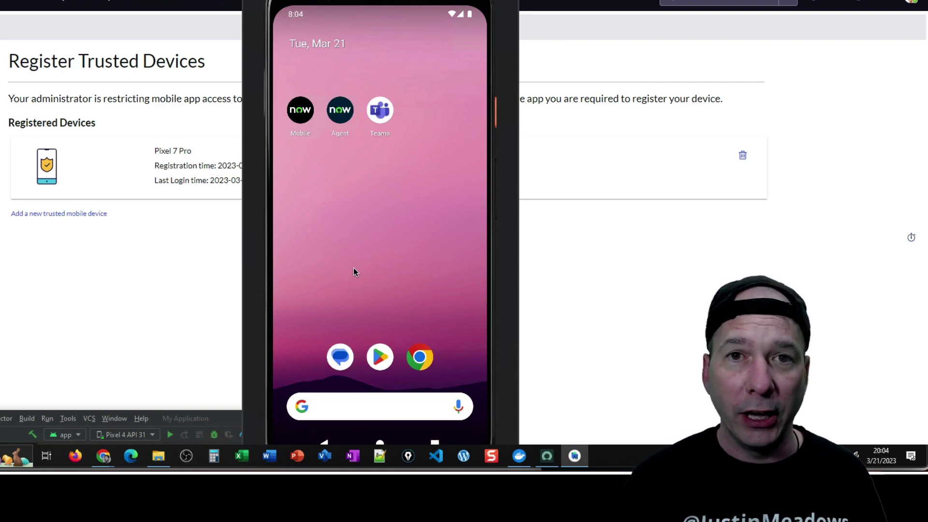
{"action": "left_click", "coordinate": [301, 113]}
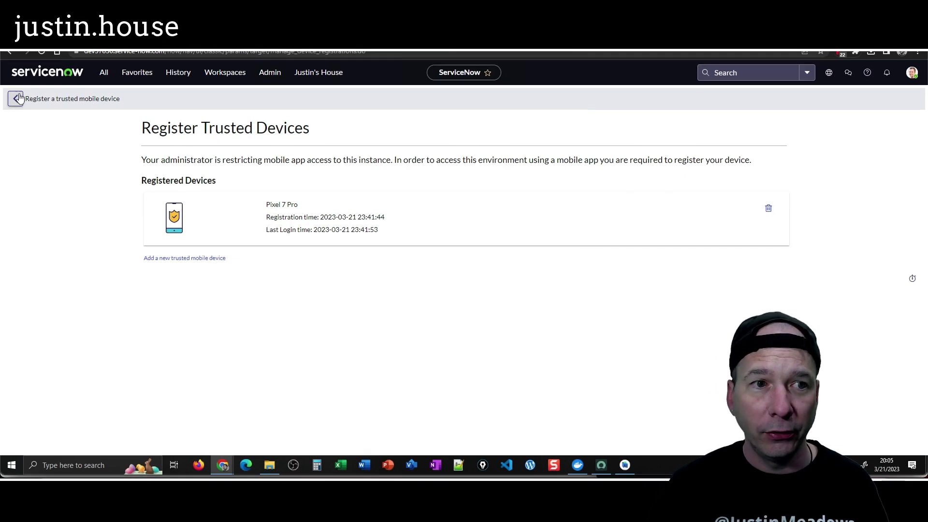
- Return to the System Administrator profile and open its View Identity Center link
{"action": "left_click", "coordinate": [17, 98]}
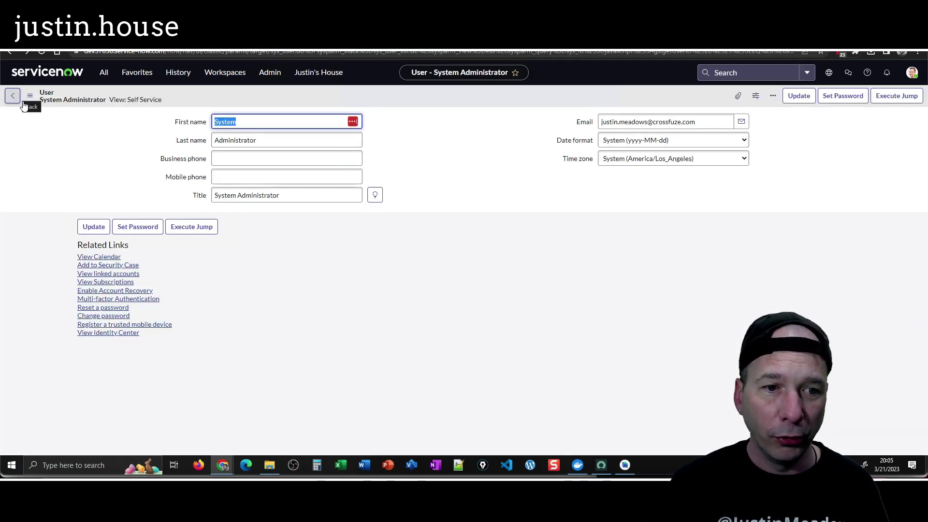
{"action": "left_click", "coordinate": [122, 334]}
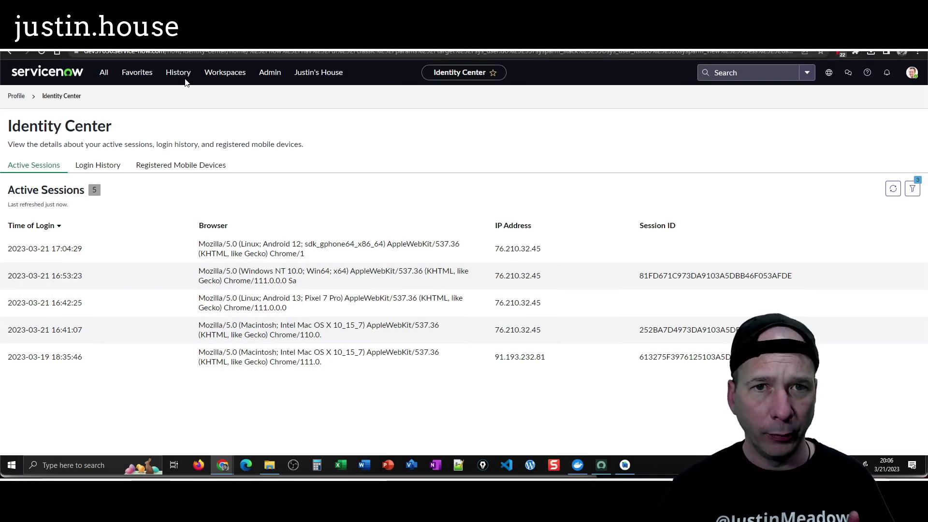
- Show Registered Mobile Devices and expand the sdk_gphone64_x86_64 device card to confirm it is Active
{"action": "left_click", "coordinate": [111, 167]}
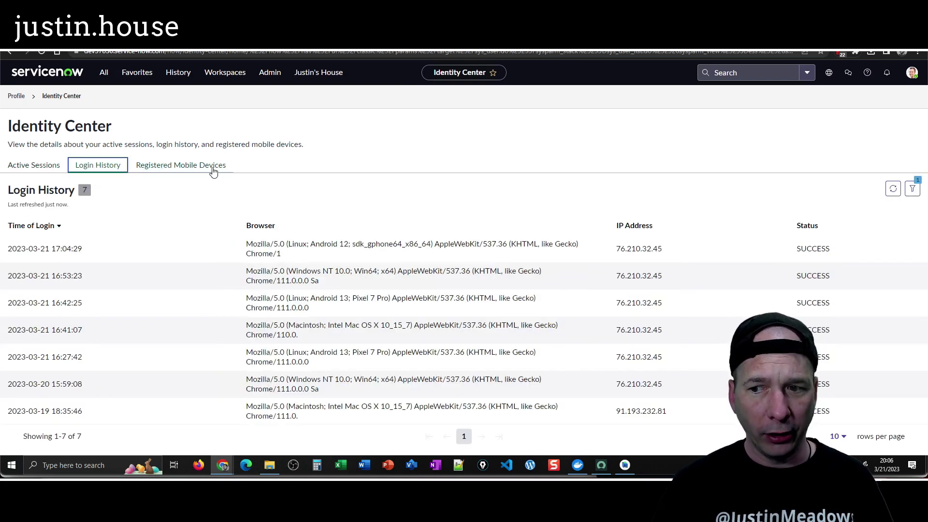
{"action": "left_click", "coordinate": [202, 167]}
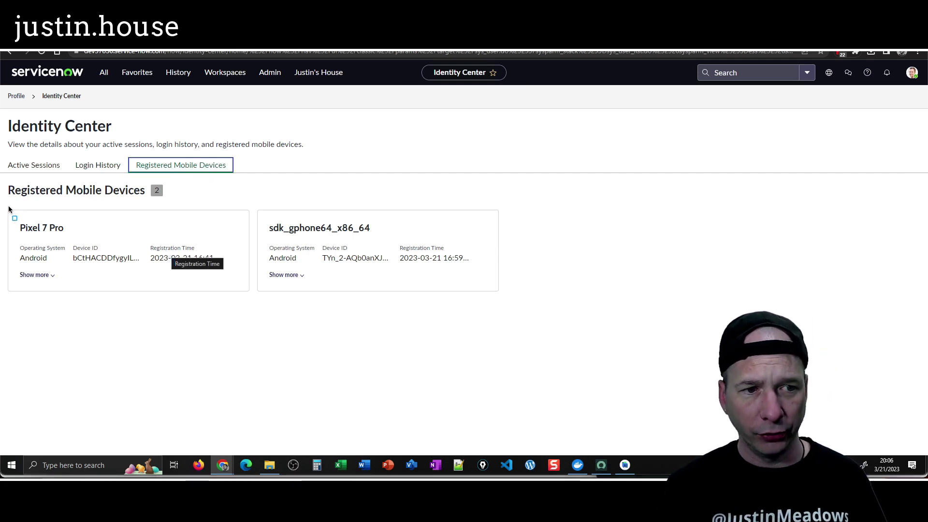
{"action": "left_click_drag", "start_coordinate": [9, 207], "coordinate": [239, 290]}
{"action": "mouse_move", "coordinate": [257, 203]}
{"action": "left_mouse_down"}
{"action": "mouse_move", "coordinate": [310, 248]}
{"action": "mouse_move", "coordinate": [497, 279]}
{"action": "mouse_move", "coordinate": [494, 296]}
{"action": "left_mouse_up"}
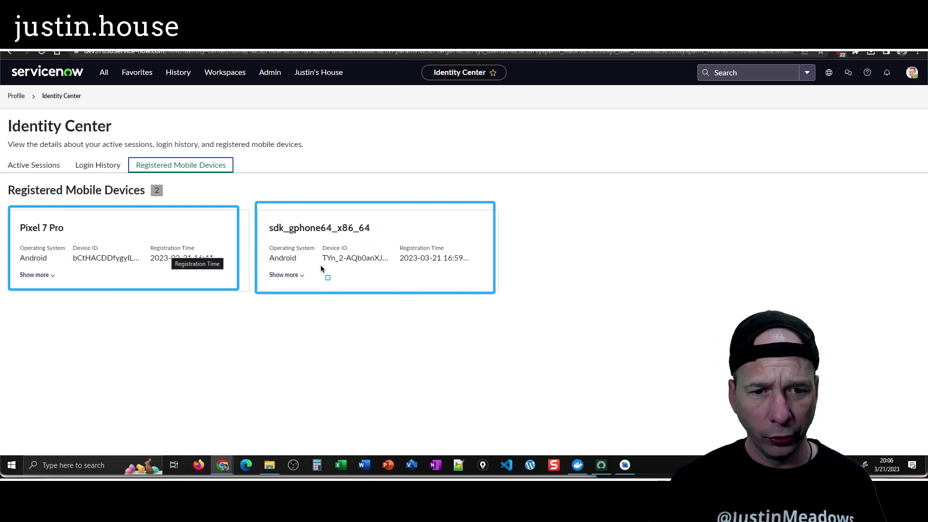
{"action": "key", "text": "Escape"}
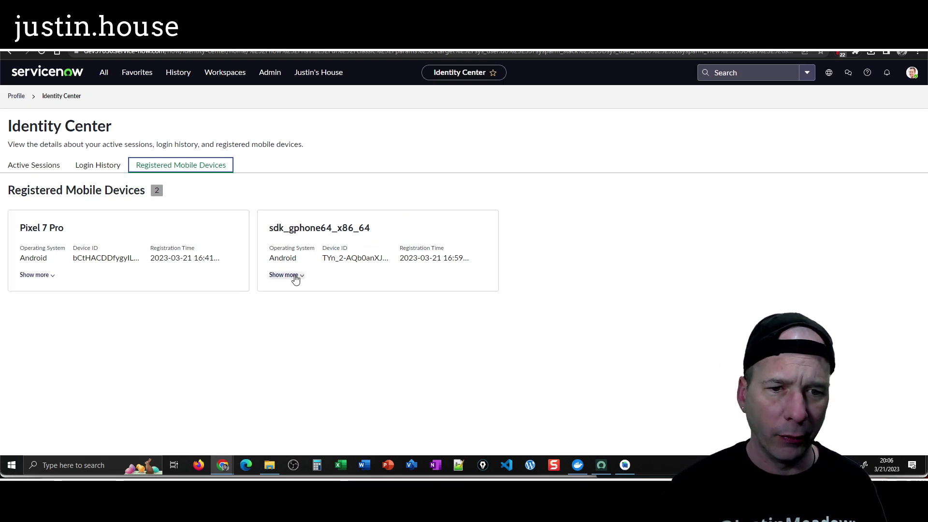
{"action": "left_click", "coordinate": [294, 275]}
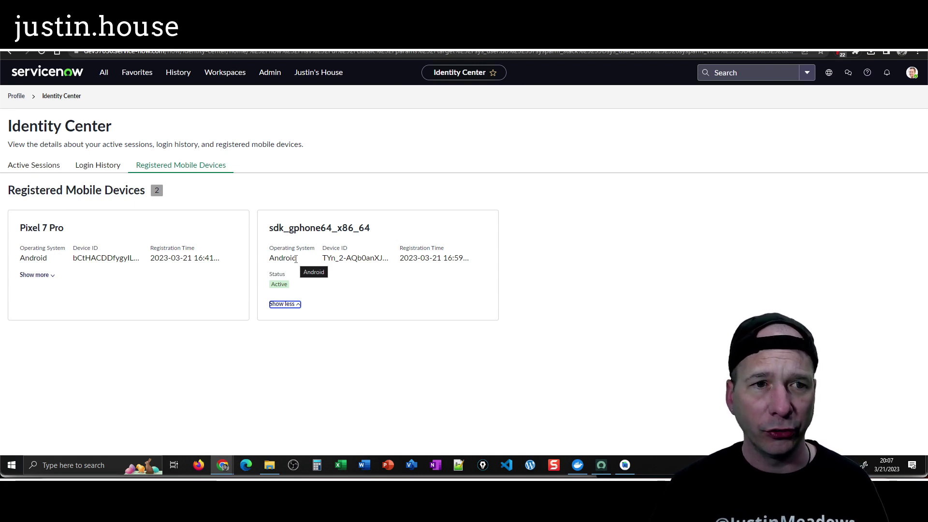
- Leave Identity Center through the Profile breadcrumb to reload the user profile
{"action": "left_click", "coordinate": [16, 97]}
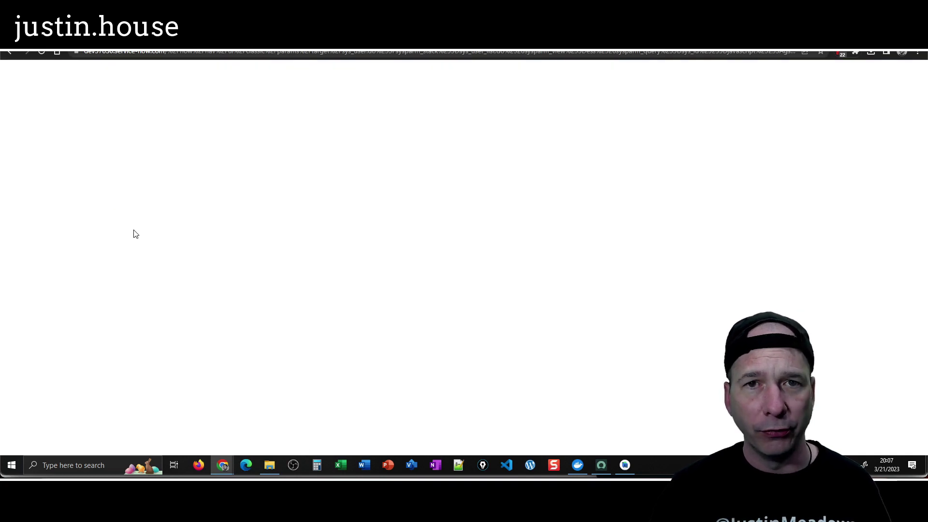